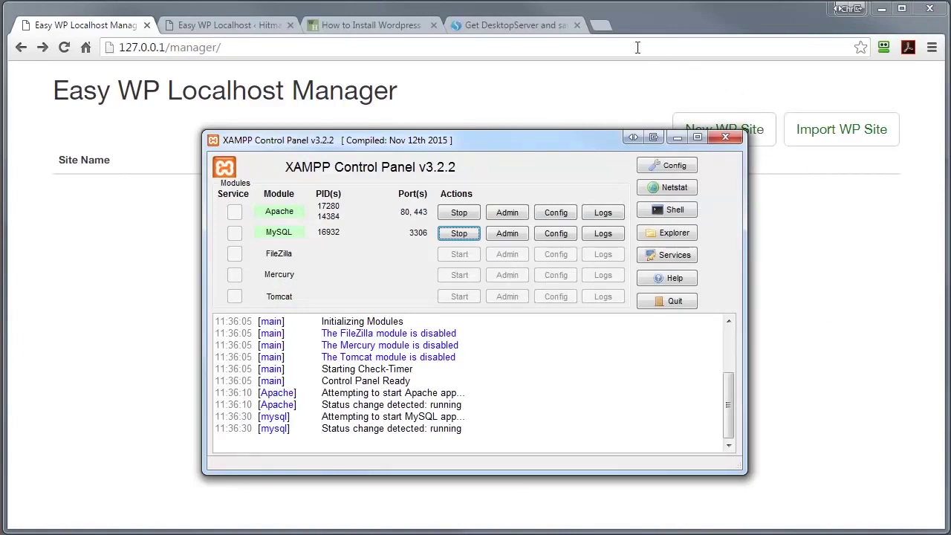
- Switch to the wikiHow WordPress-on-XAMPP guide and scroll to step 10, 'Click Run the install.'
left_click(346, 26)
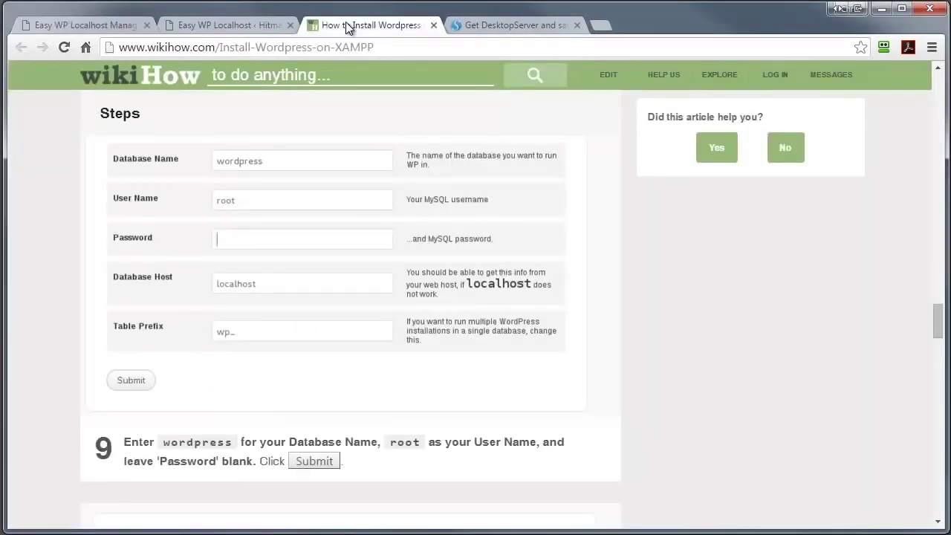
left_click_drag(937, 325, 891, 361)
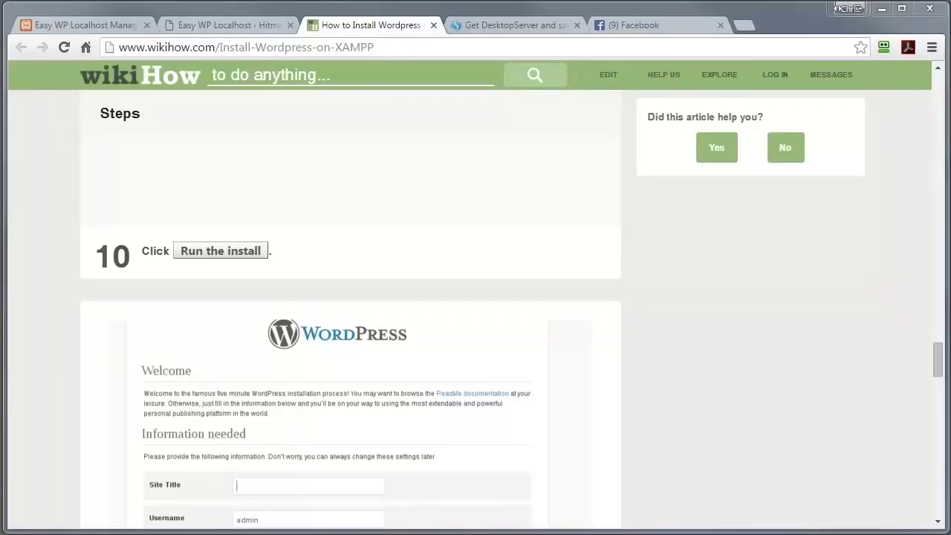
- Load localhost to bring up the Easy WP Localhost Manager page
left_click(103, 28)
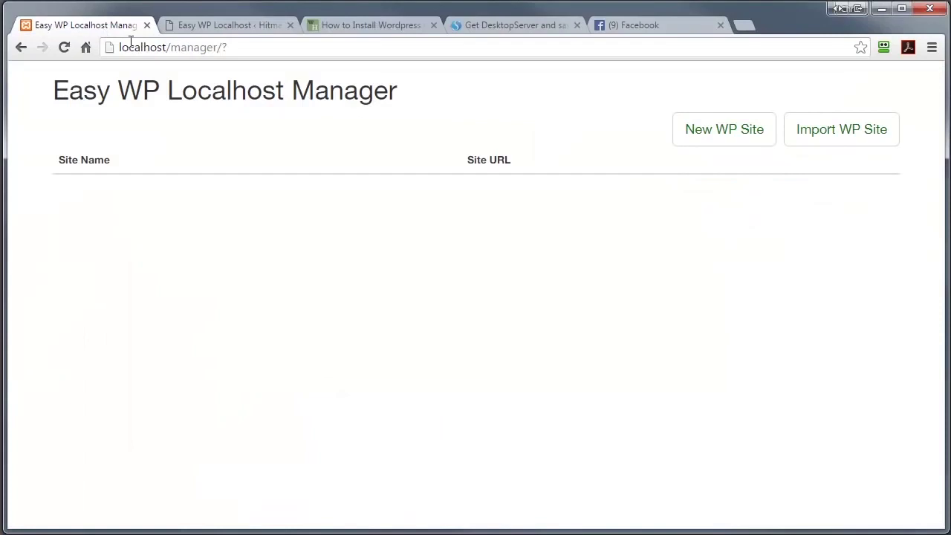
left_click_drag(229, 50, 91, 54)
type("localhost")
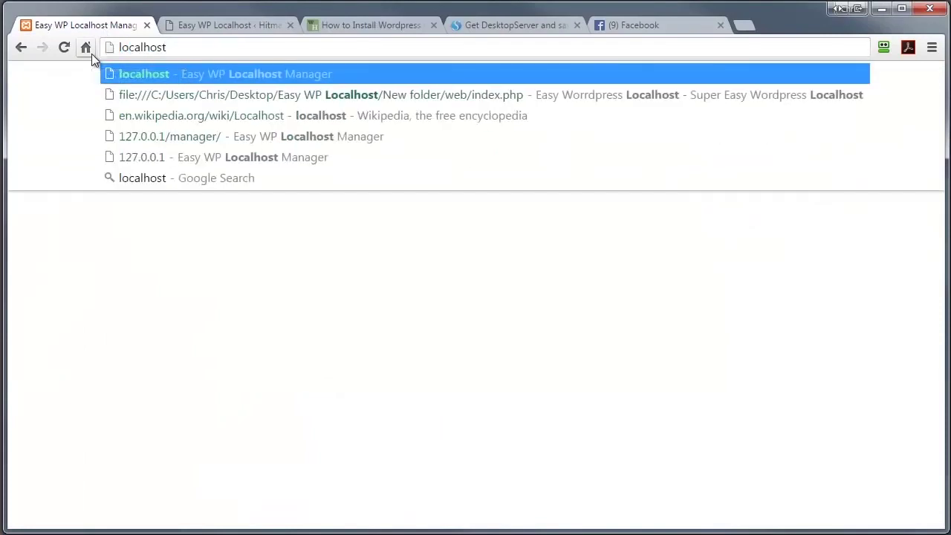
key("Return")
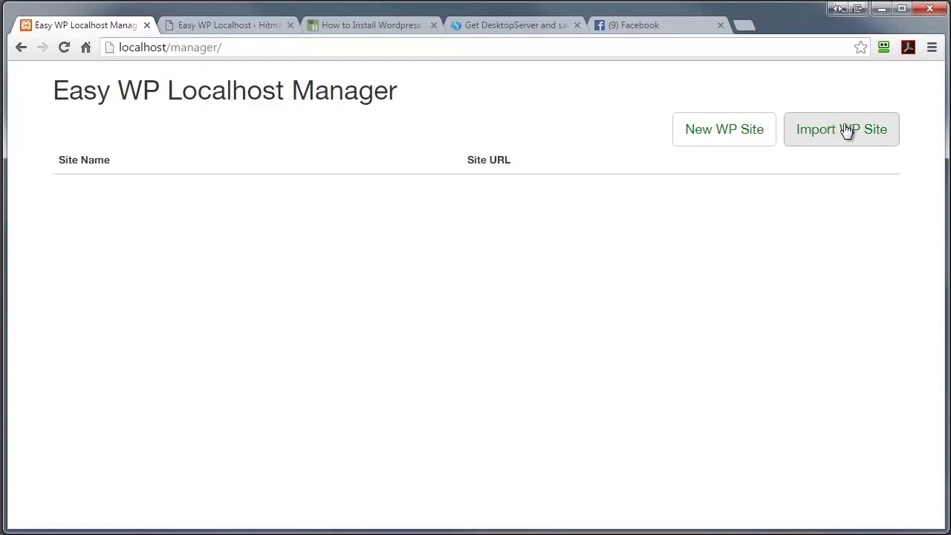
- Create a new WordPress 4.4.2 site in the folder testsite2
left_click(703, 136)
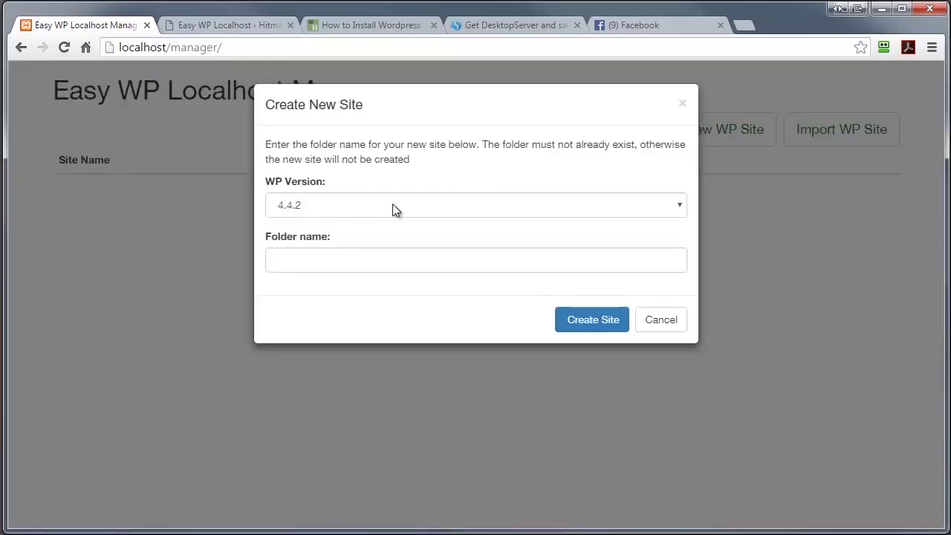
left_click(678, 208)
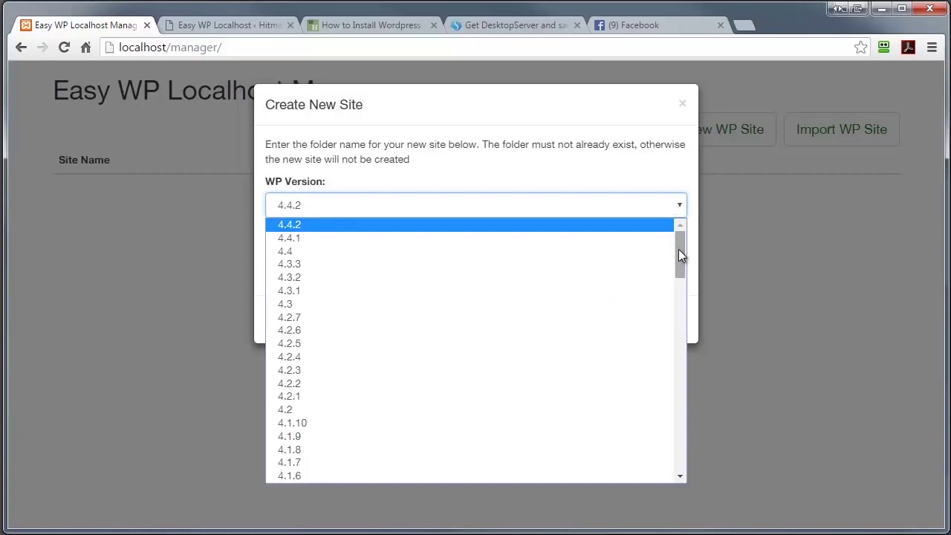
left_click_drag(678, 249, 562, 165)
left_click(562, 166)
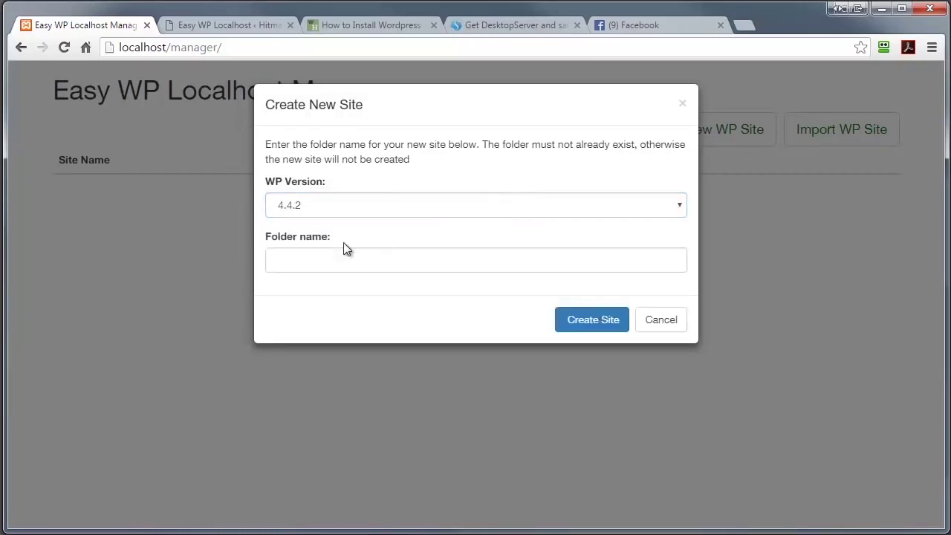
left_click(295, 258)
type("testsite2")
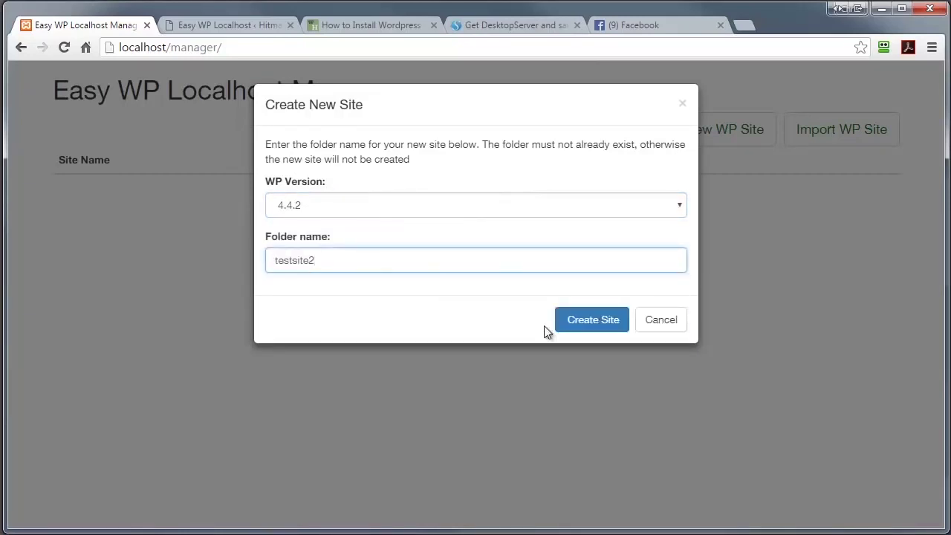
left_click(592, 321)
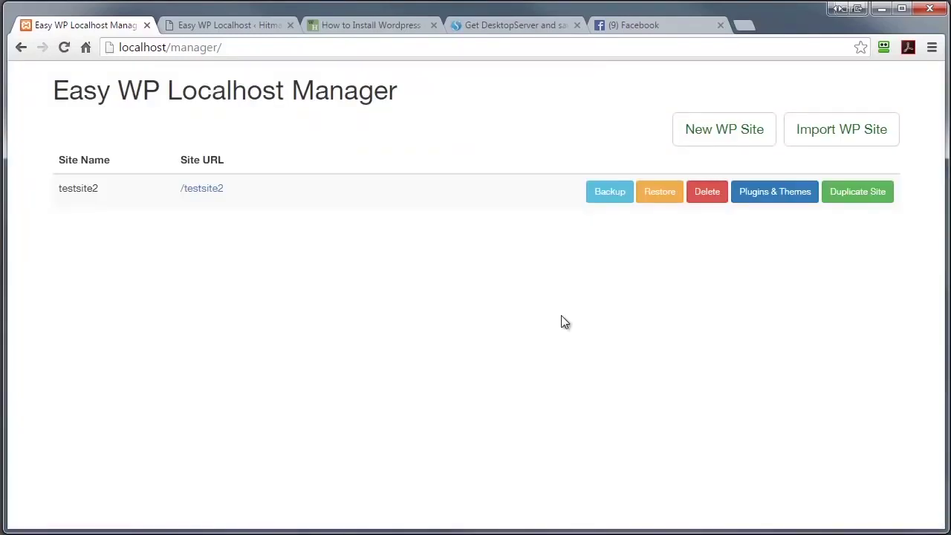
- Open /testsite2 and choose English (UK) as the installation language
left_click(202, 190)
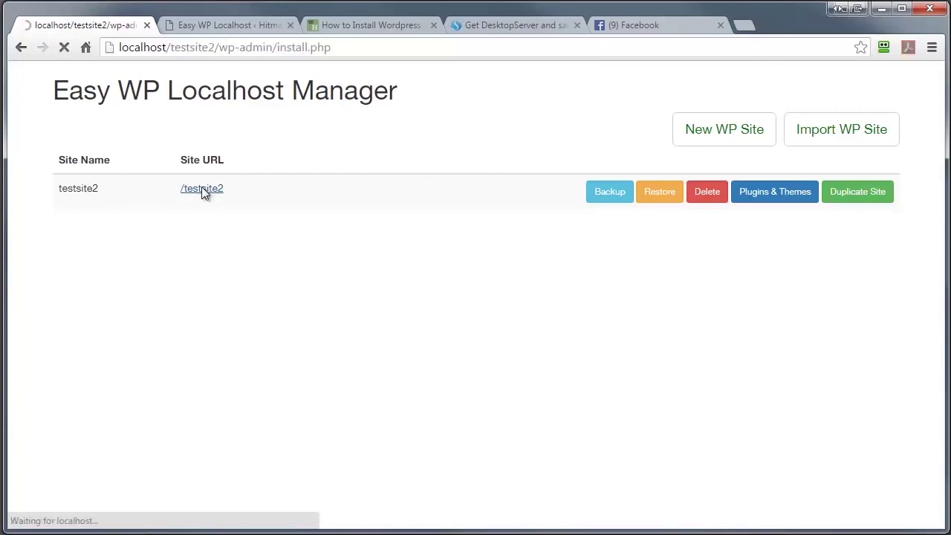
left_click_drag(581, 217, 583, 244)
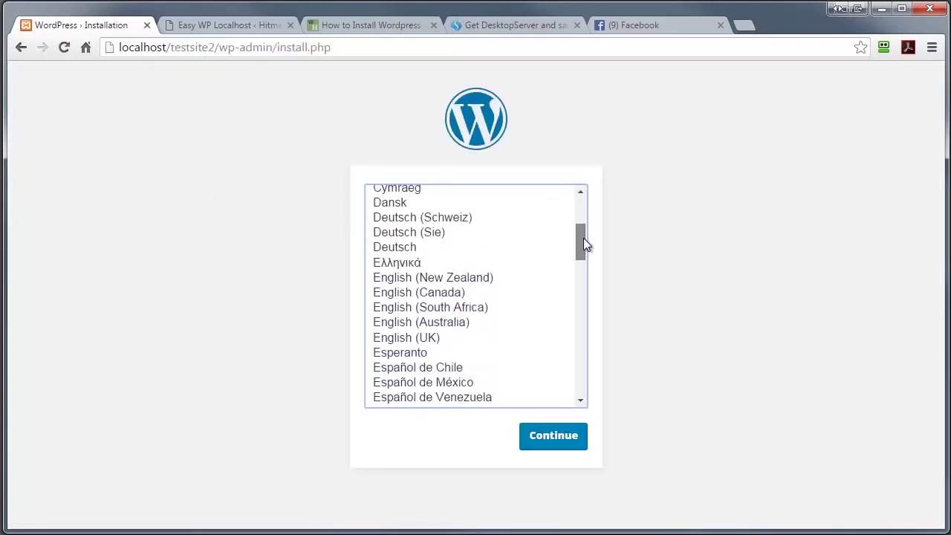
left_click(407, 338)
left_click(553, 435)
- Install WordPress with title testsite2, username admin, a confirmed weak password and a contact e-mail
type("testsite2")
key("Tab")
type("admin")
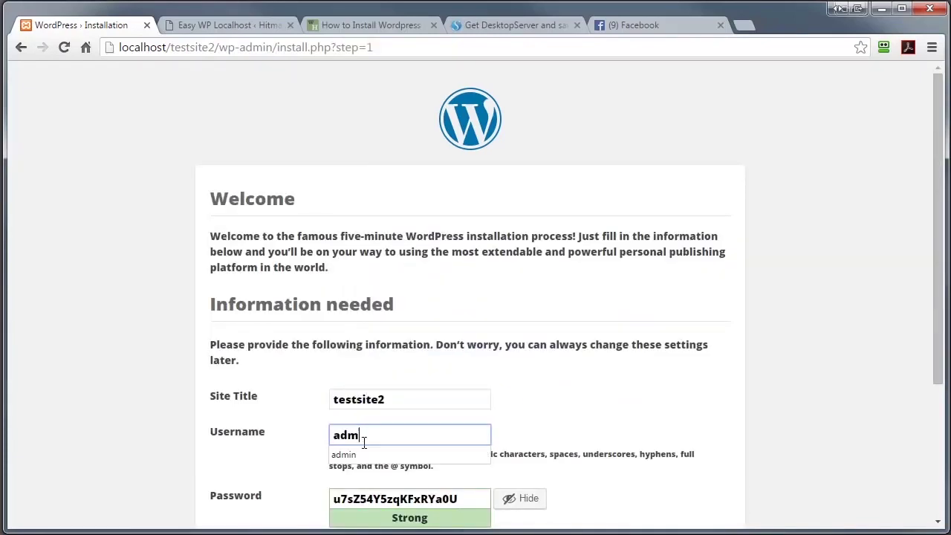
key("Tab")
type("admin")
scroll(524, 347, "down", 1)
scroll(526, 348, "down", 2)
left_click(336, 340)
left_click(356, 374)
type("test@test.com")
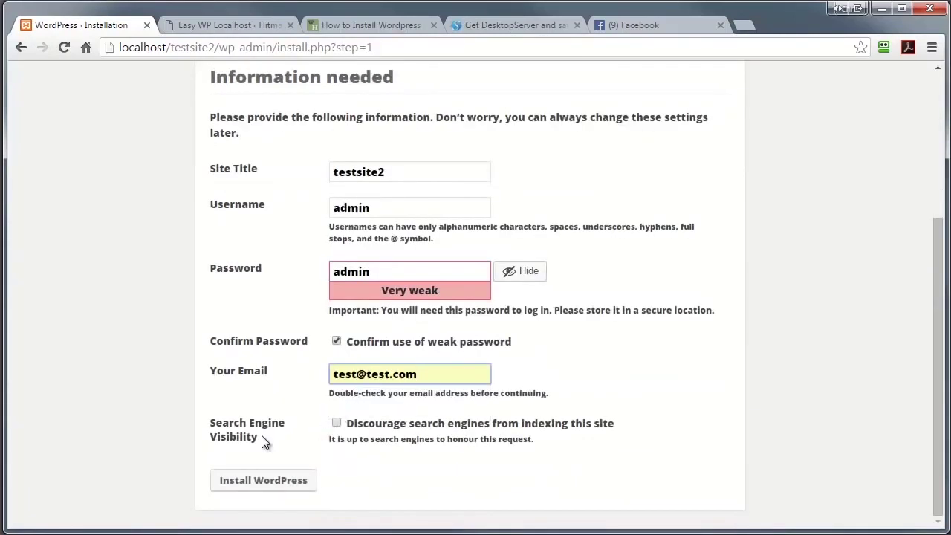
left_click(263, 480)
- Log in to the testsite2 dashboard, then view the site's Hello world! front page
left_click(240, 361)
type("admin")
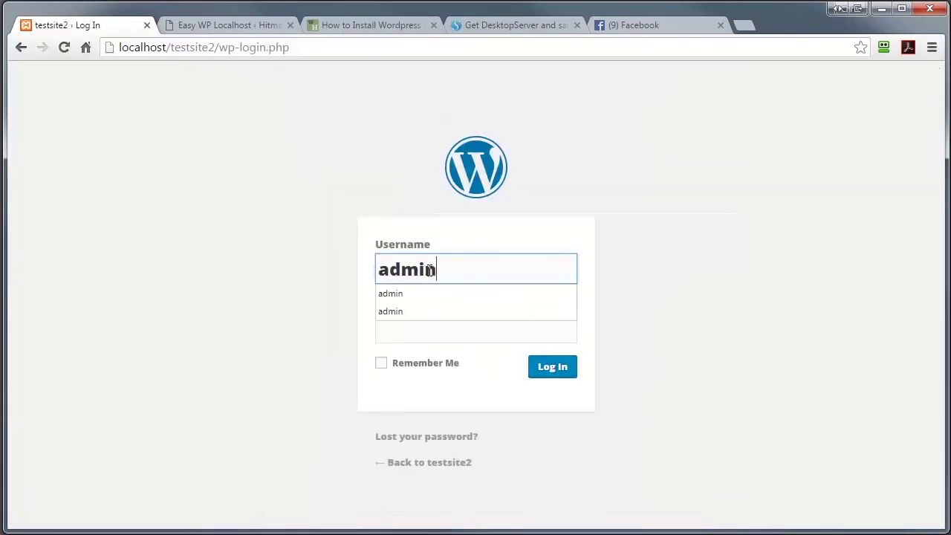
key("Tab")
type("admin")
left_click(532, 369)
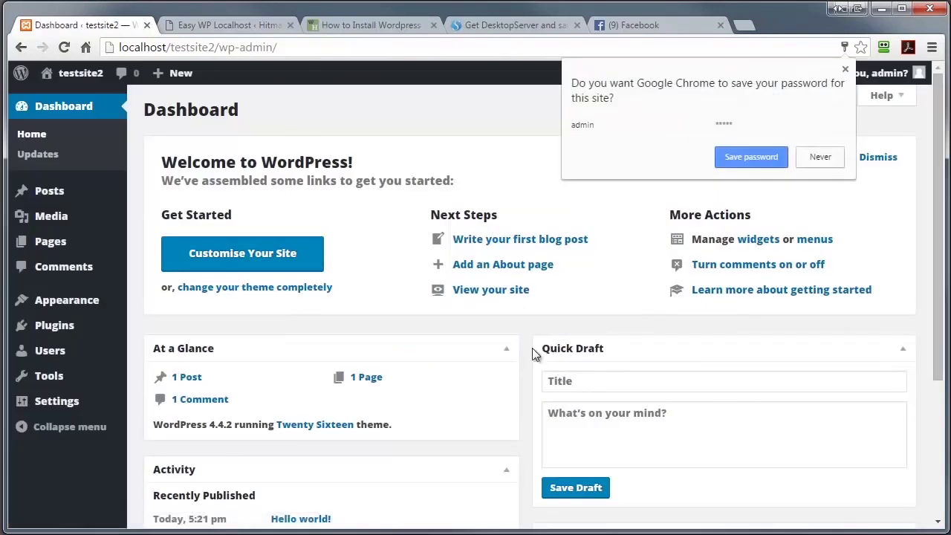
left_click(74, 76)
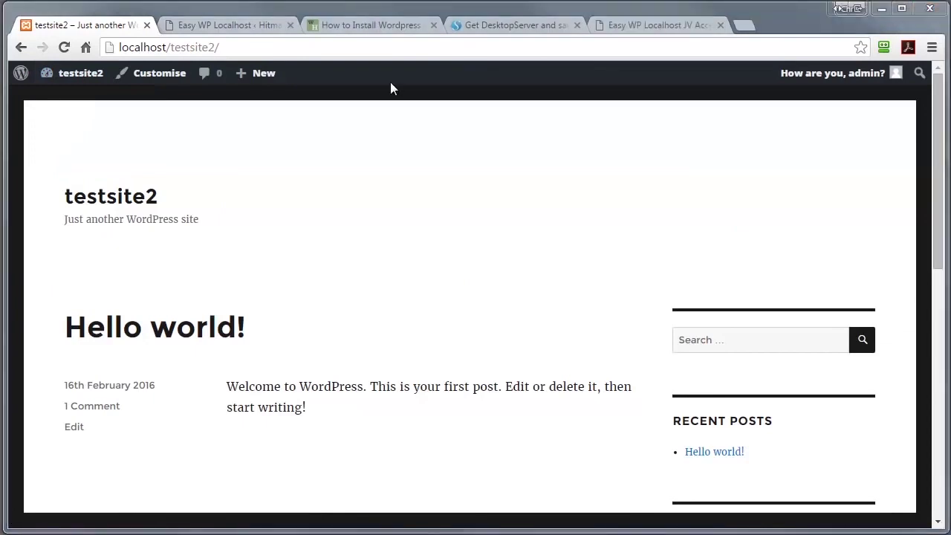
- Install the Jetpack by WordPress.com 3.9.1 plugin from Plugins > Add New on testsite2
left_click(77, 73)
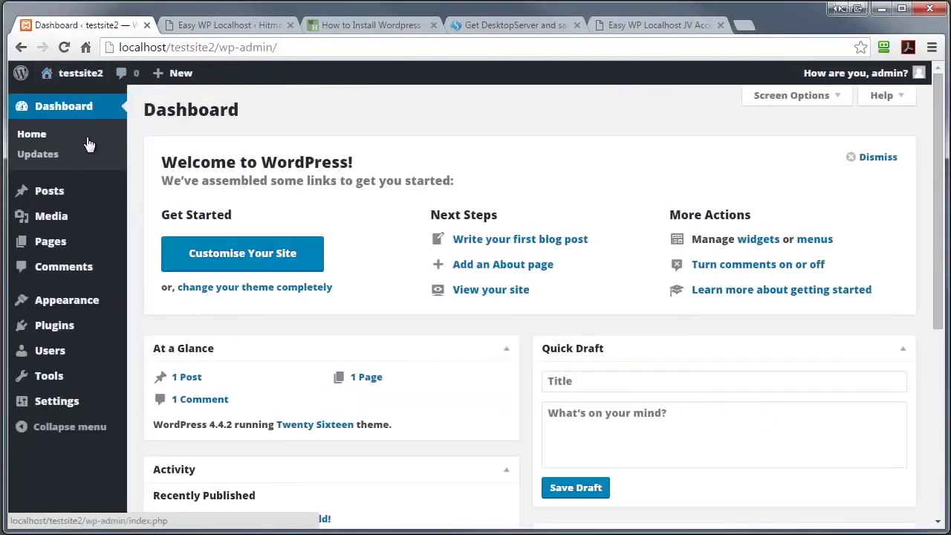
left_click(88, 142)
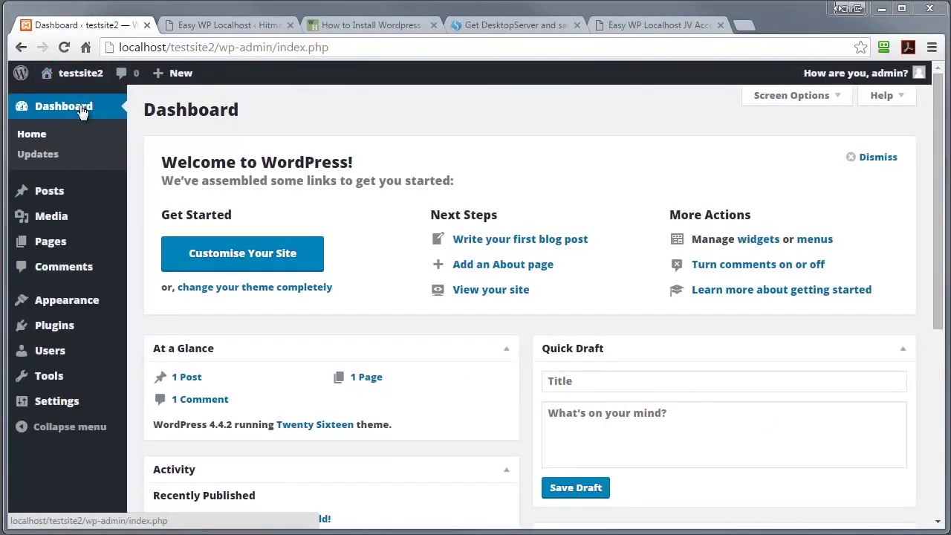
left_click(69, 324)
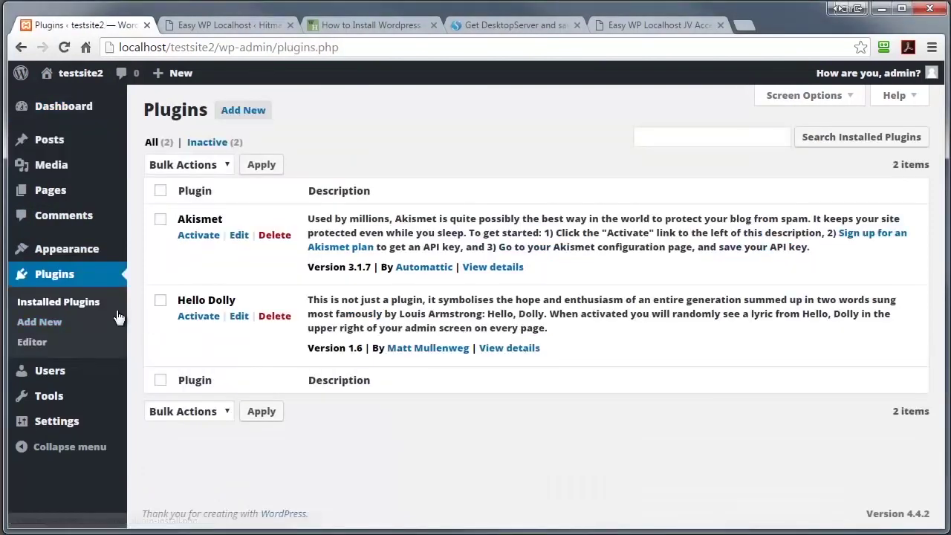
left_click(50, 324)
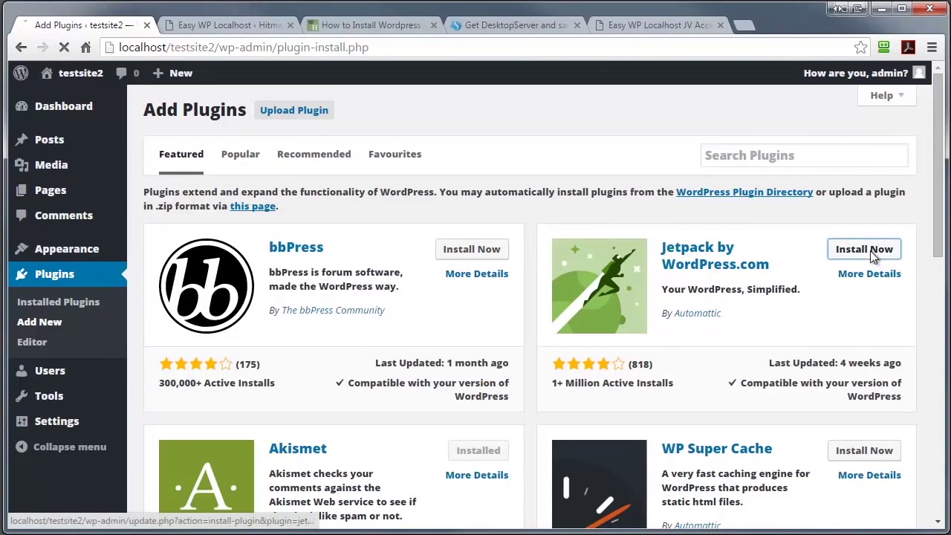
left_click(866, 250)
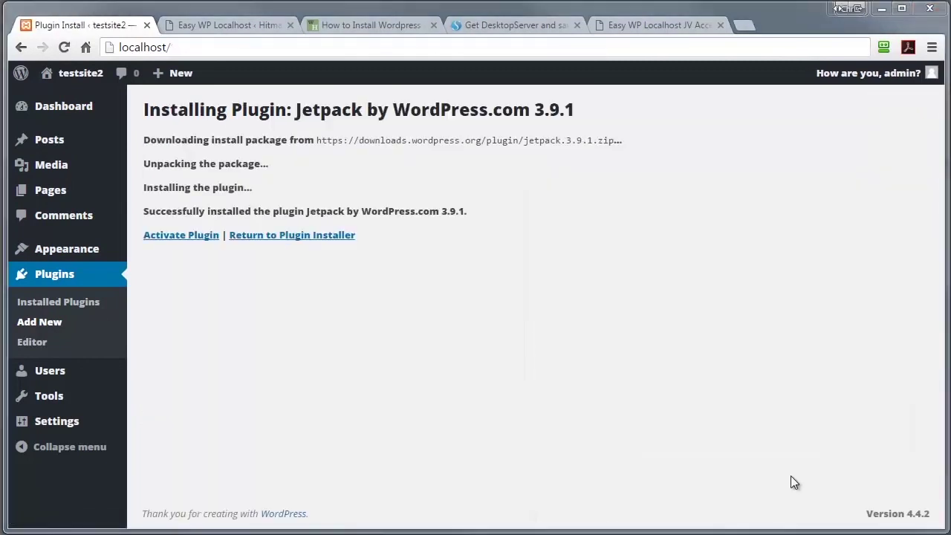
left_click(210, 47)
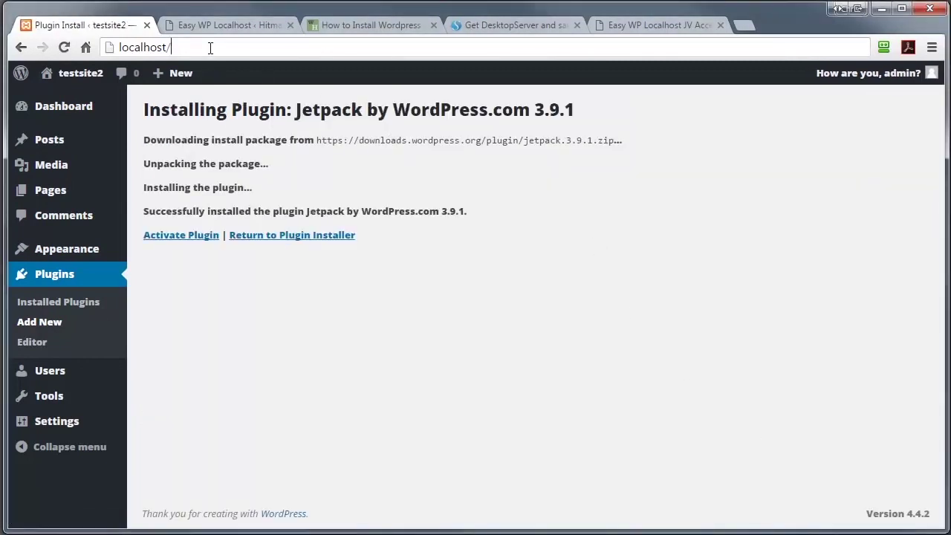
- Go to localhost/manager/ and run a backup of the testsite2 site
type("manager/")
key("Return")
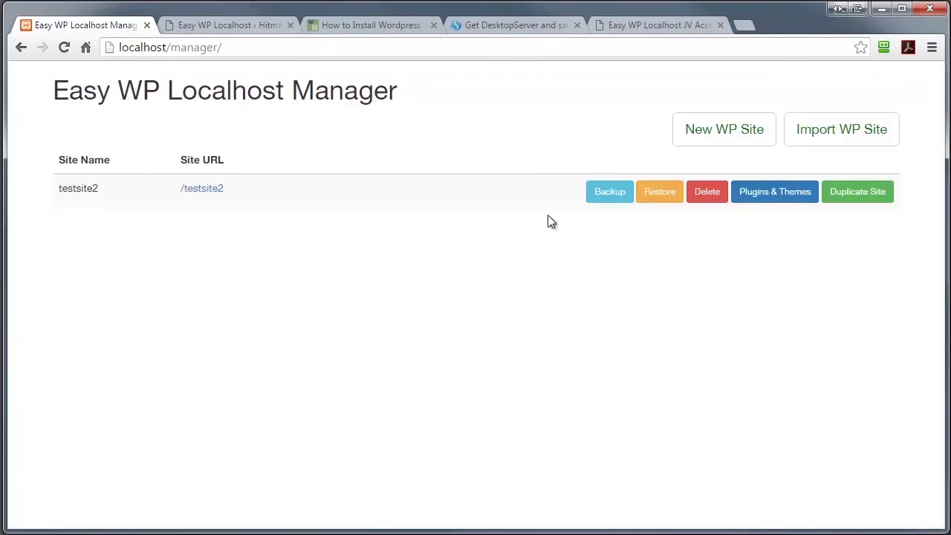
left_click(602, 192)
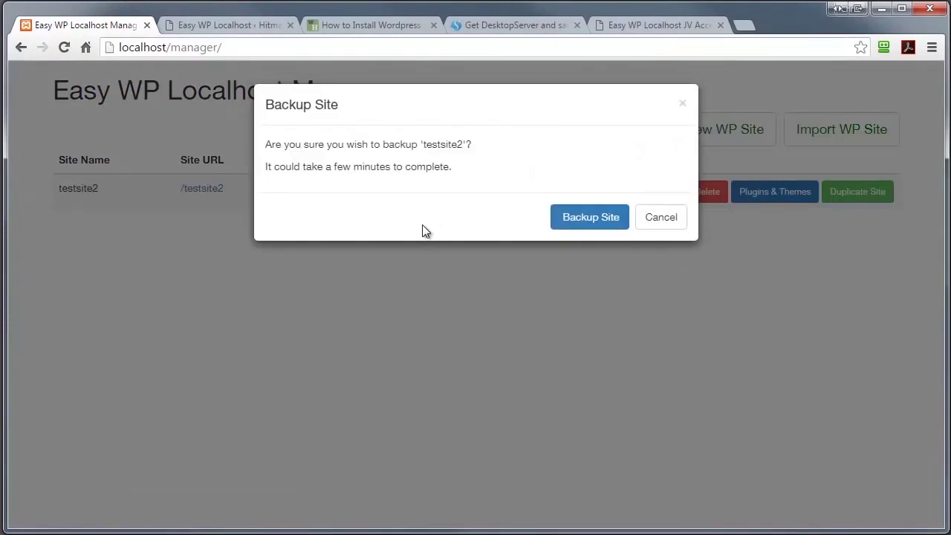
left_click(573, 220)
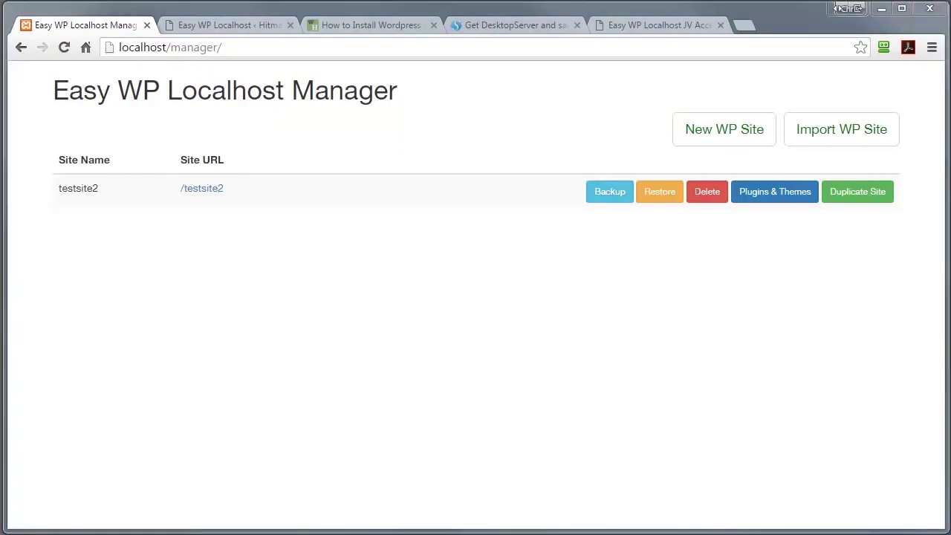
- Upload breakmysite.zip from the Desktop and install it as a plugin on testsite2
left_click(196, 189)
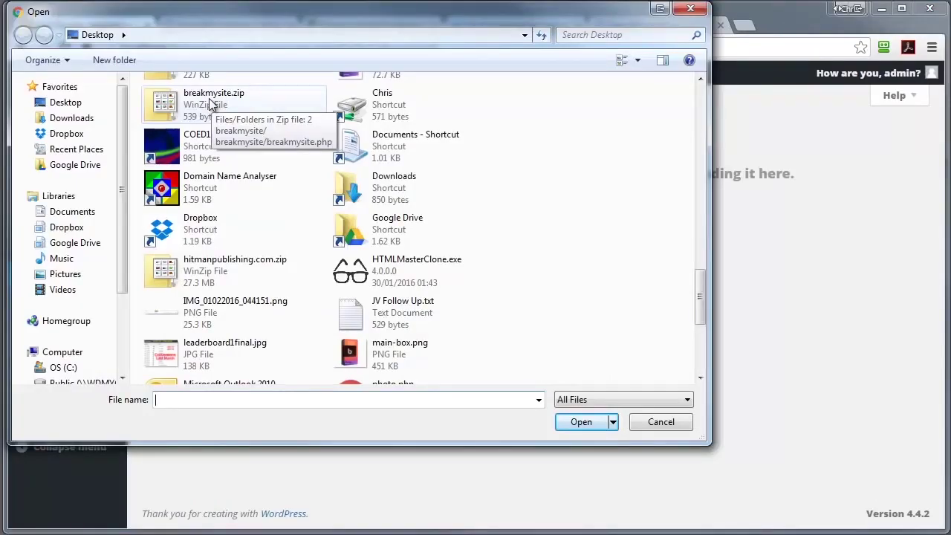
left_click(205, 104)
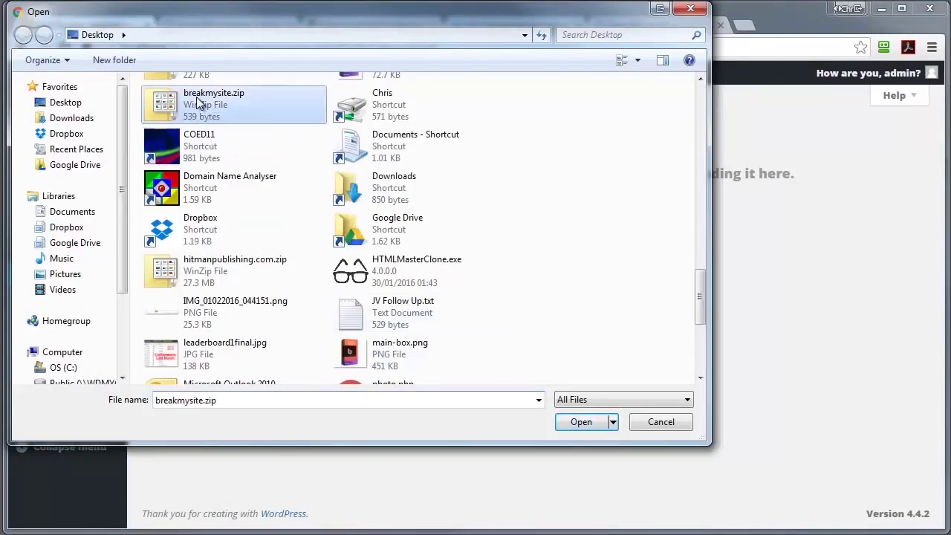
left_click(582, 421)
left_click(428, 263)
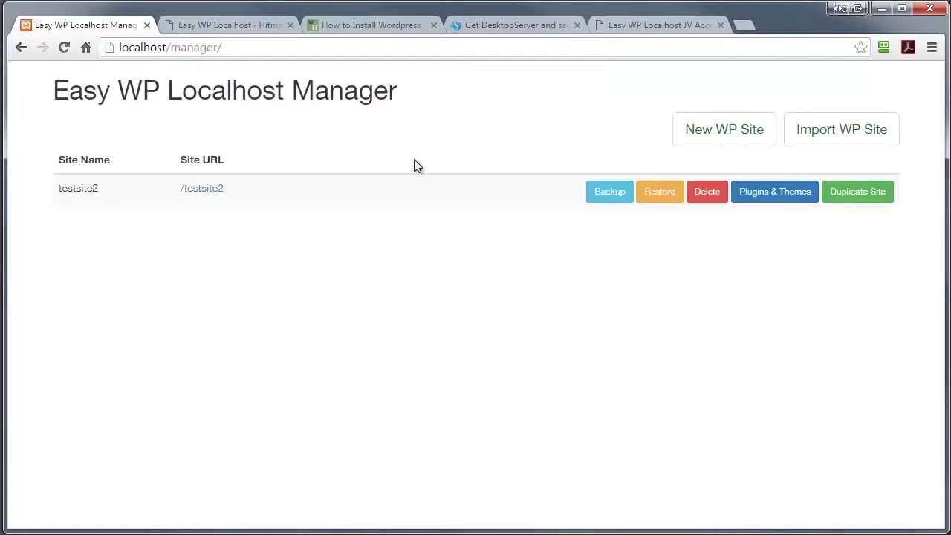
- Restore testsite2 from backup 2016-02-16T204531 and open its /testsite2 front page
left_click(656, 193)
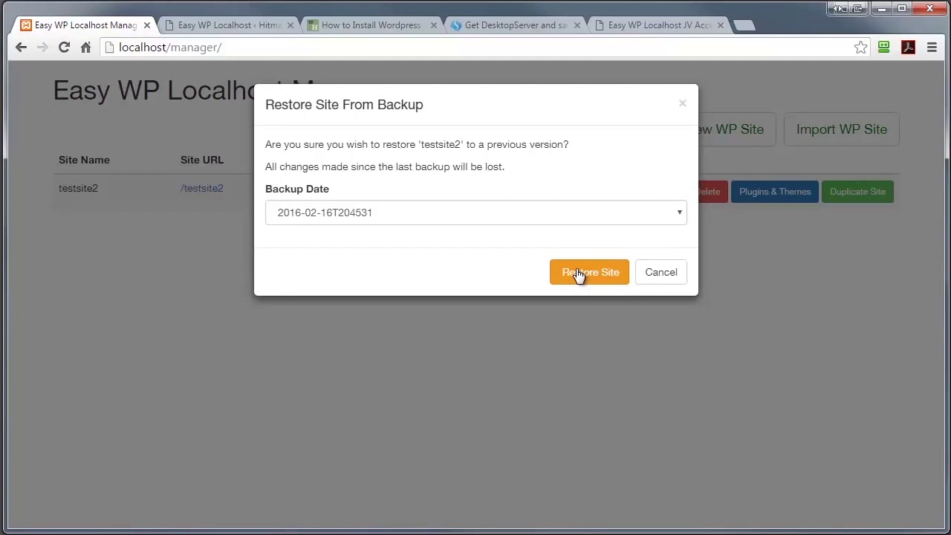
left_click(577, 273)
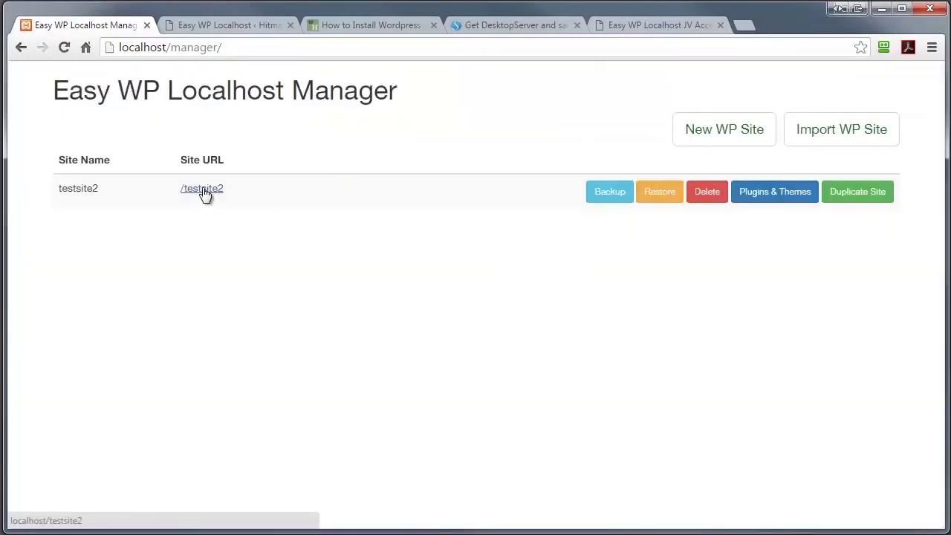
left_click(201, 192)
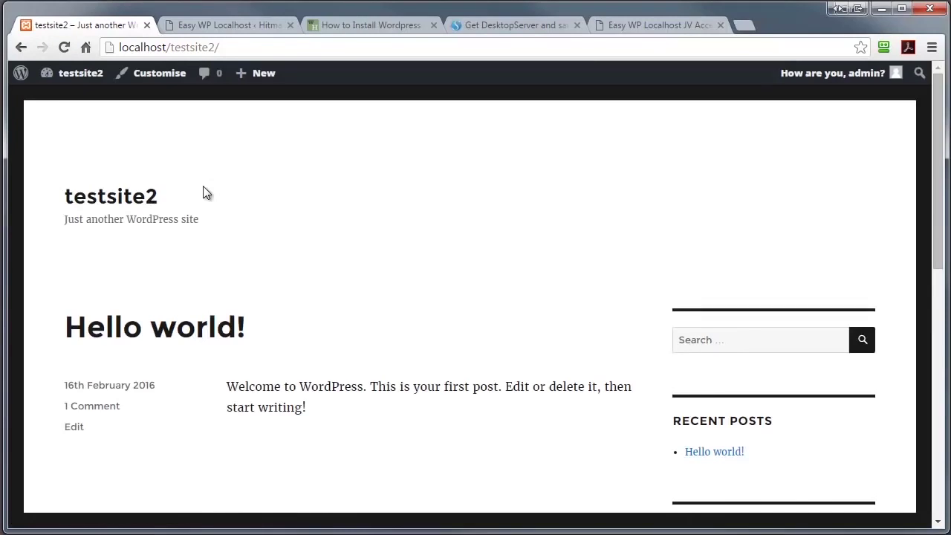
- Go back from localhost/testsite2 to the Easy WP Localhost Manager list
left_click(21, 48)
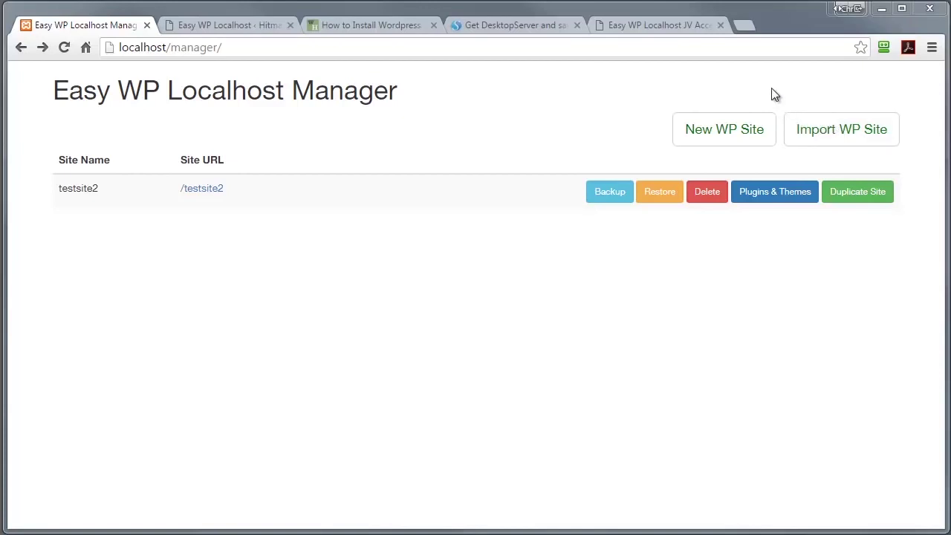
left_click(233, 24)
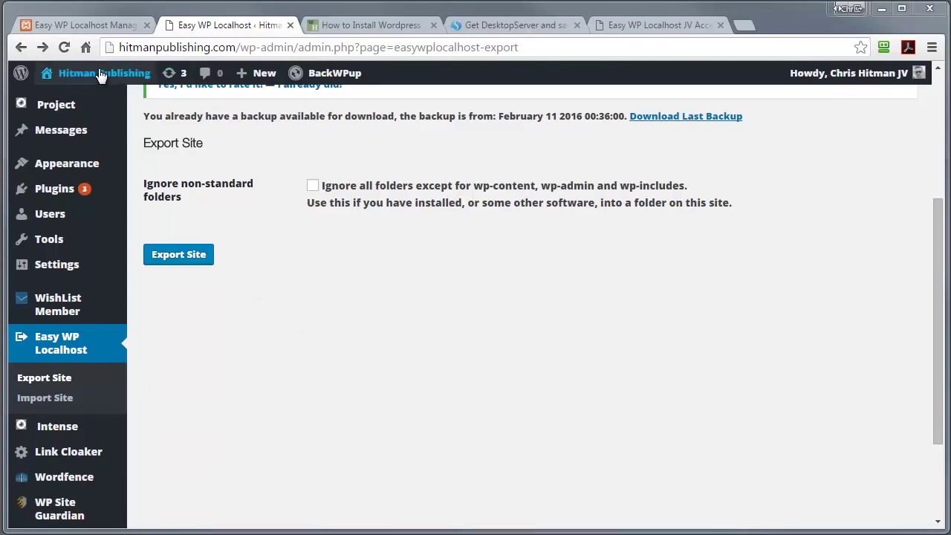
mouse_move(99, 74)
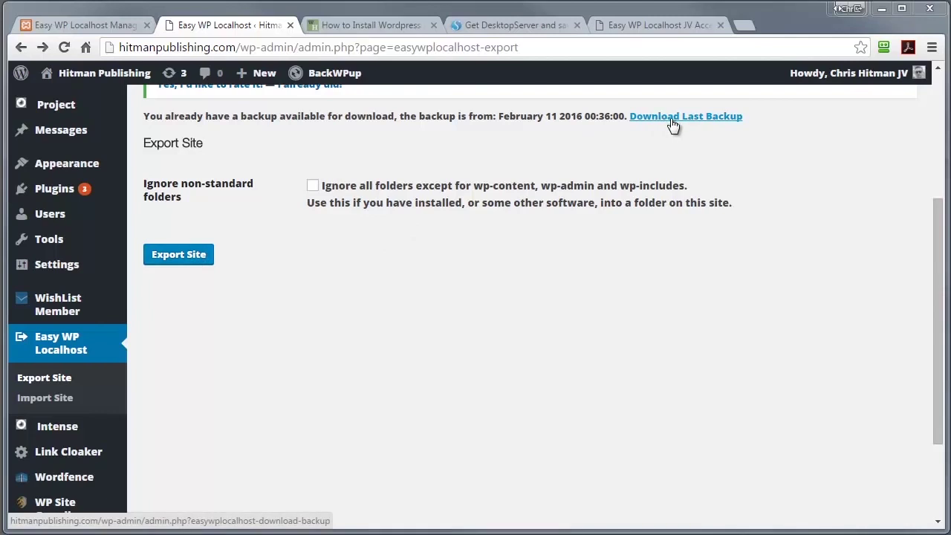
left_click(79, 26)
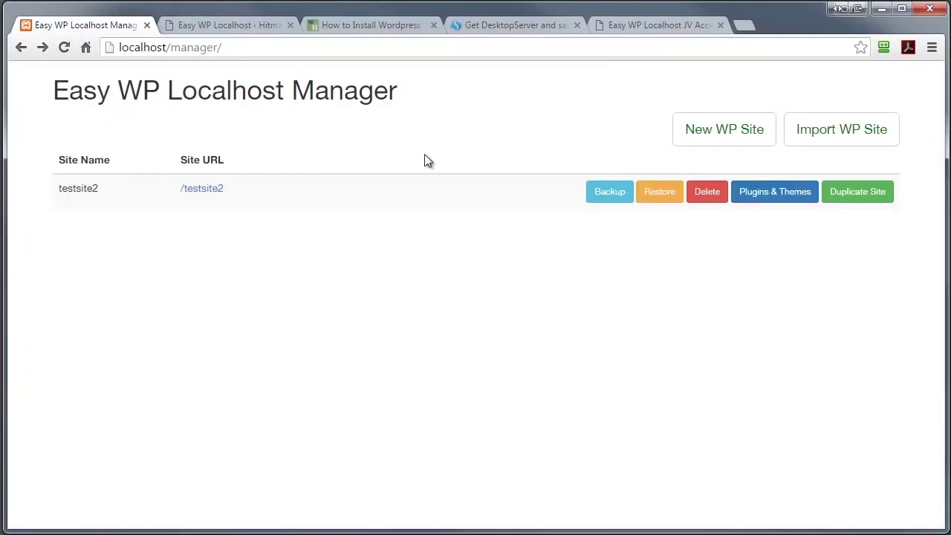
- Import hitmanpublishing.com.zip as a new site in the folder hitman
left_click(814, 130)
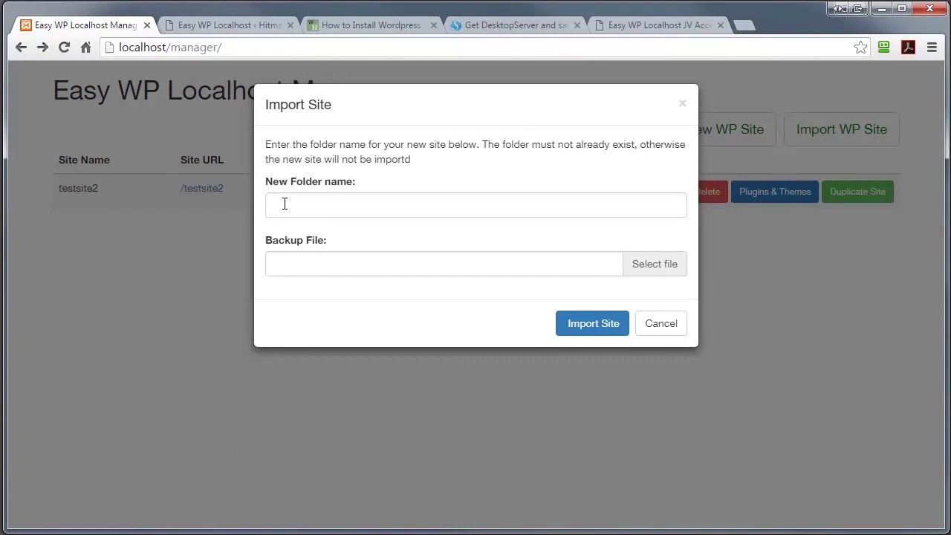
left_click(284, 204)
type("h")
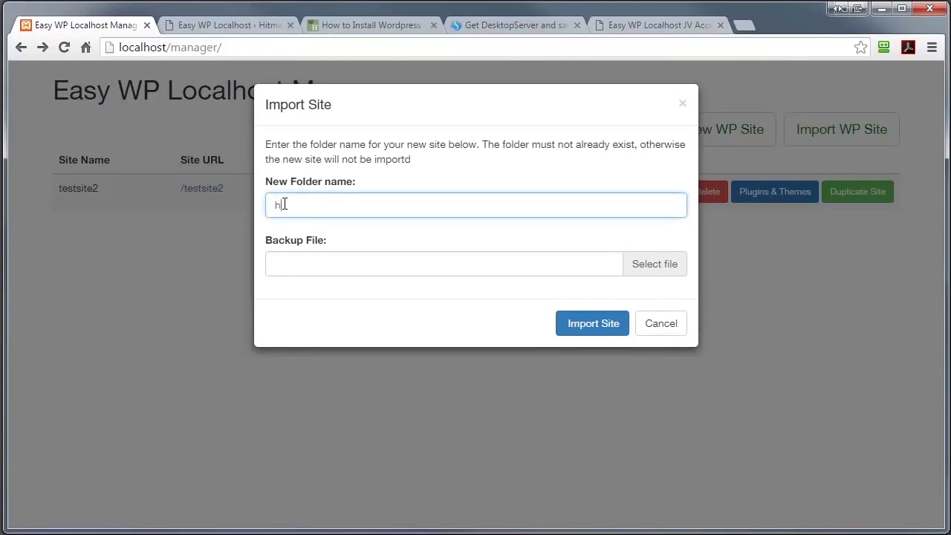
type("itman")
left_click(647, 271)
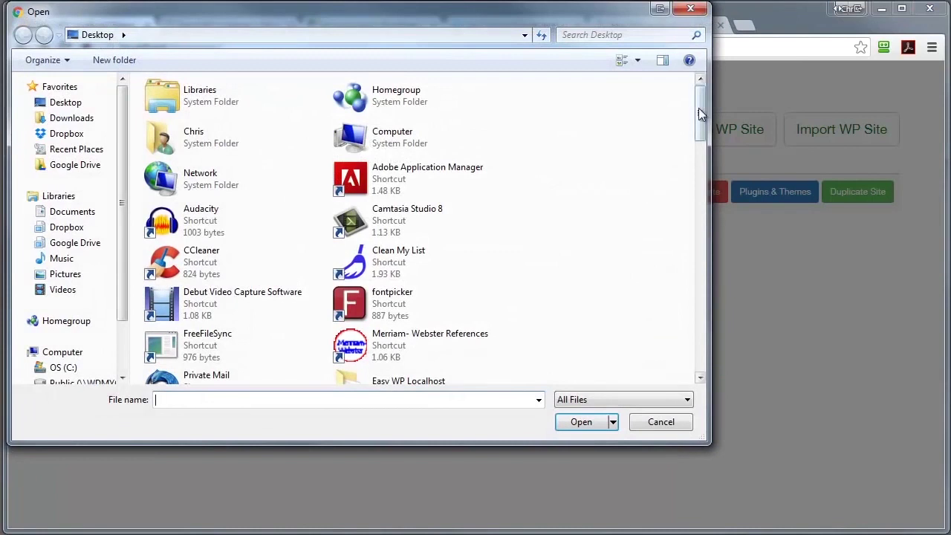
left_click_drag(698, 108, 717, 308)
left_click(197, 199)
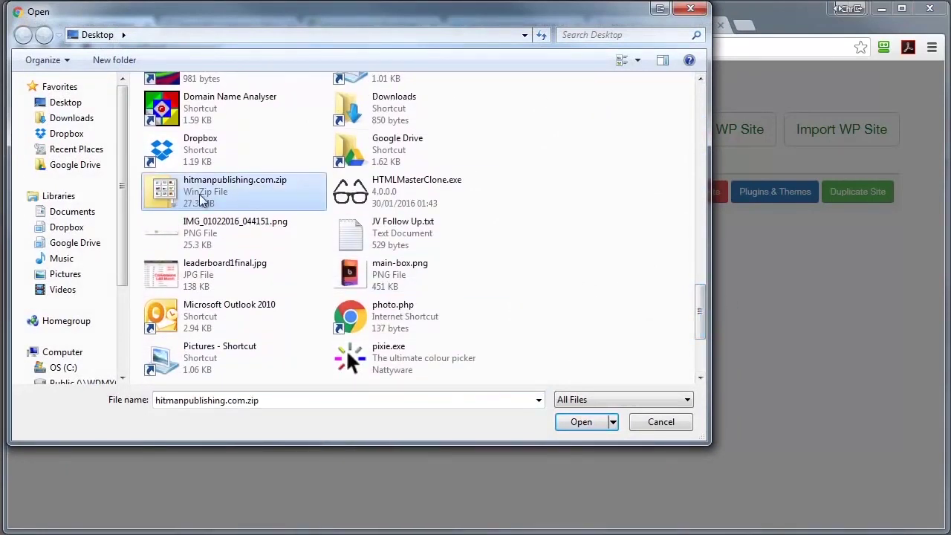
left_click(580, 423)
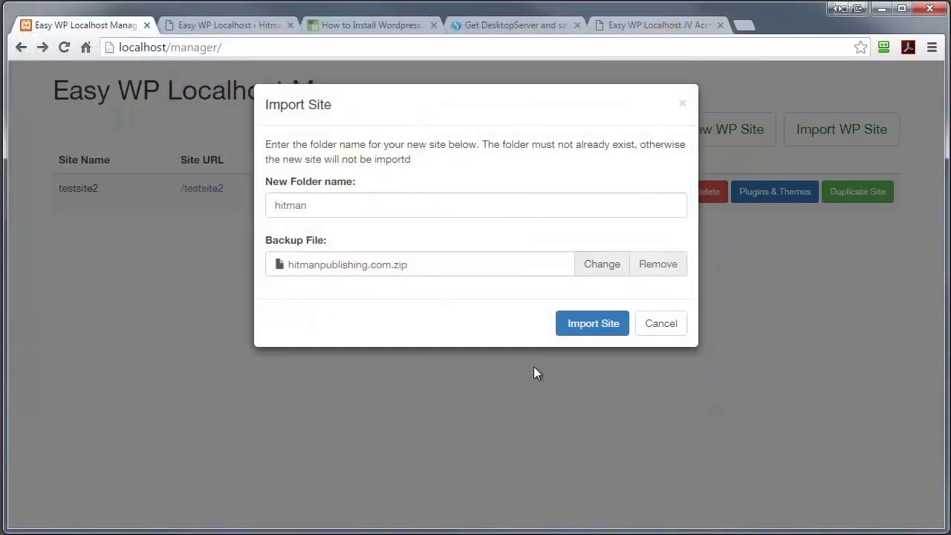
left_click(589, 327)
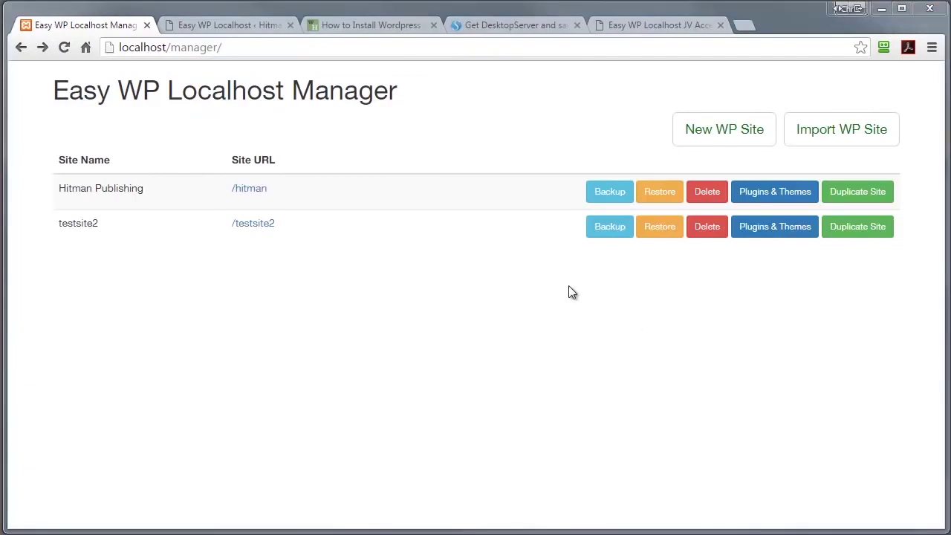
left_click(259, 192)
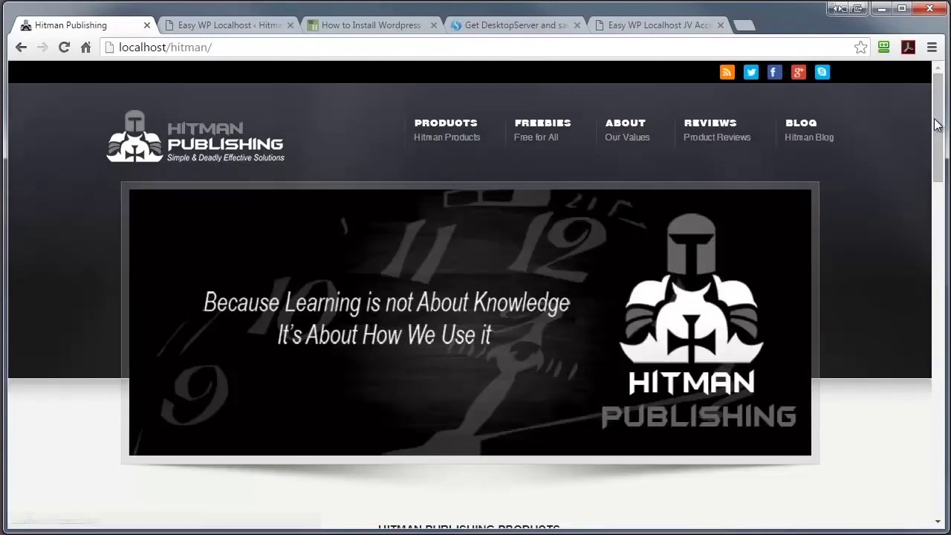
left_click_drag(936, 125, 936, 71)
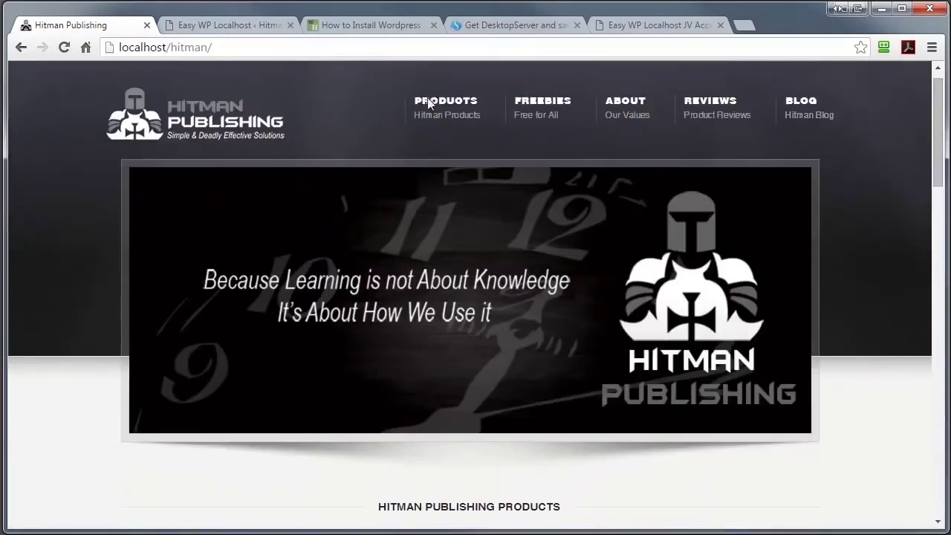
left_click(223, 27)
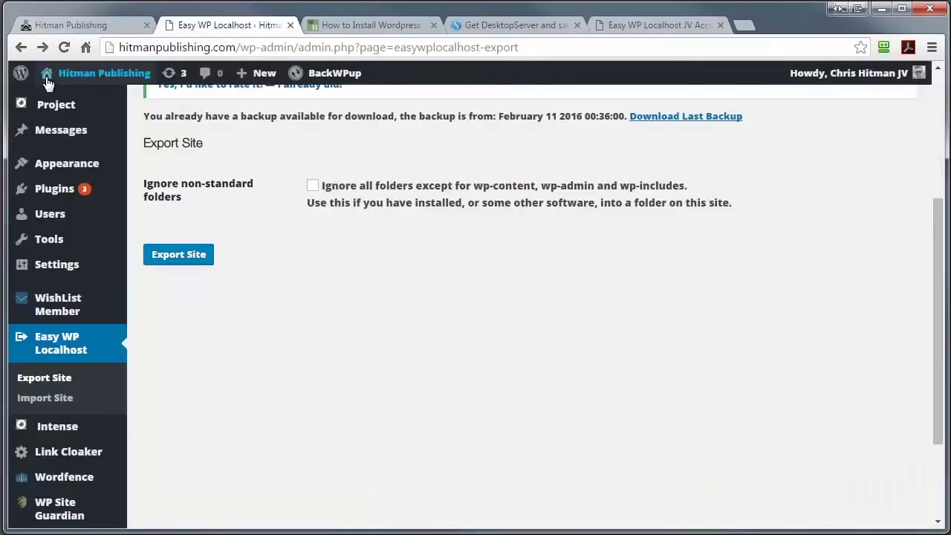
left_click(74, 75)
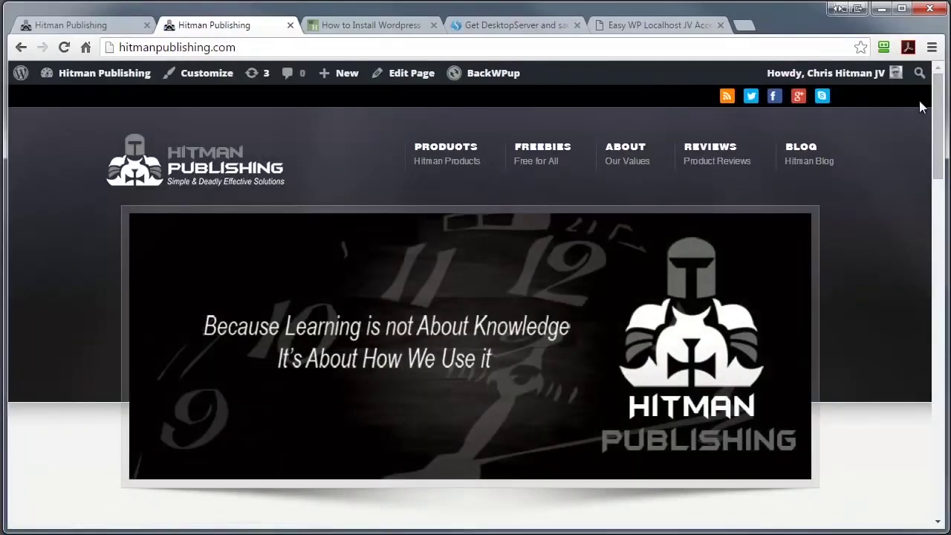
mouse_move(937, 111)
left_mouse_down()
mouse_move(937, 338)
mouse_move(938, 112)
left_mouse_up()
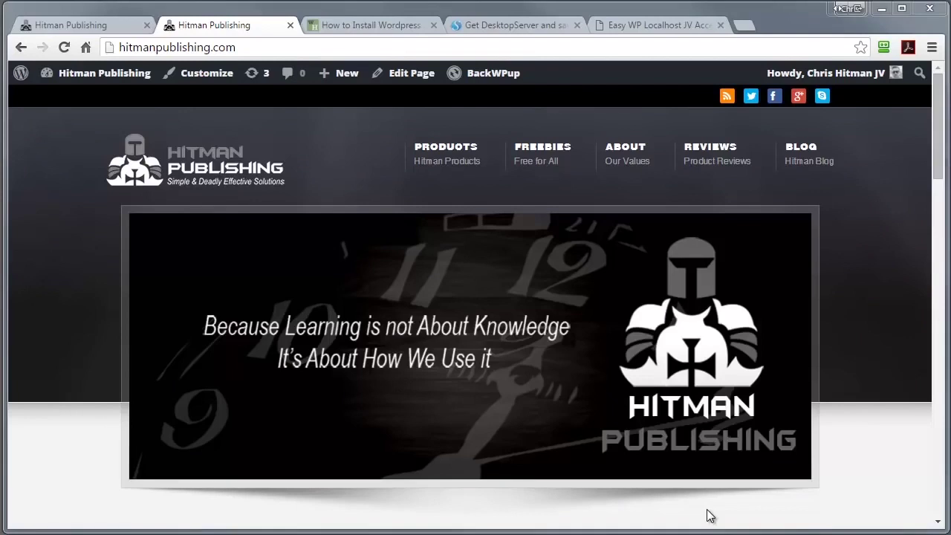
key("ctrl+shift+Tab")
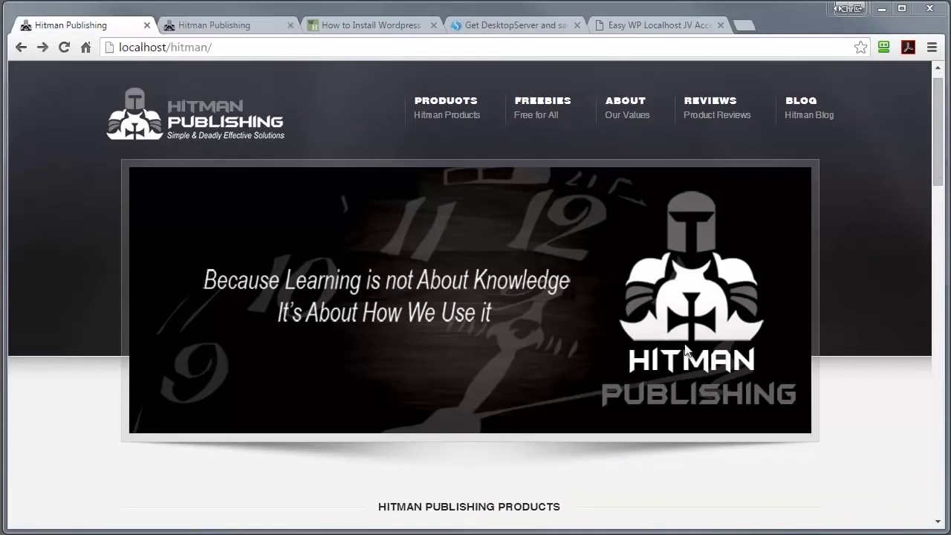
left_click(20, 48)
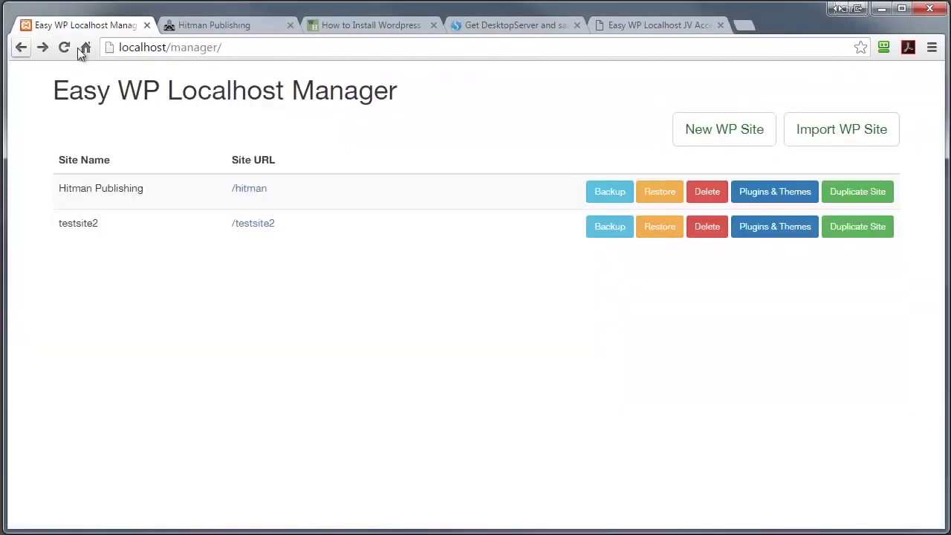
- Tick plugins wp-optin-boxes and wp-serverinfo plus themes twentyten and vantage, then install them on testsite2
left_click(777, 227)
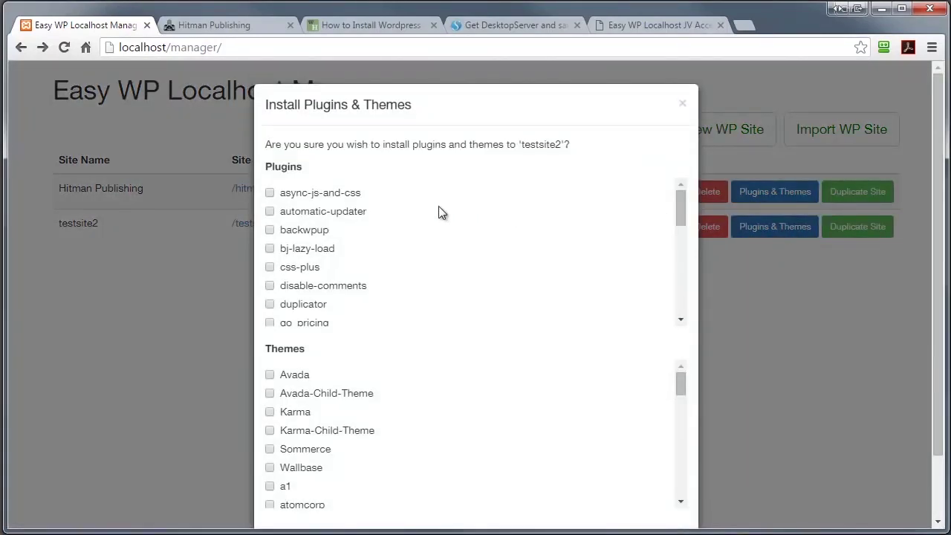
left_click_drag(679, 195, 673, 305)
left_click_drag(676, 390, 686, 490)
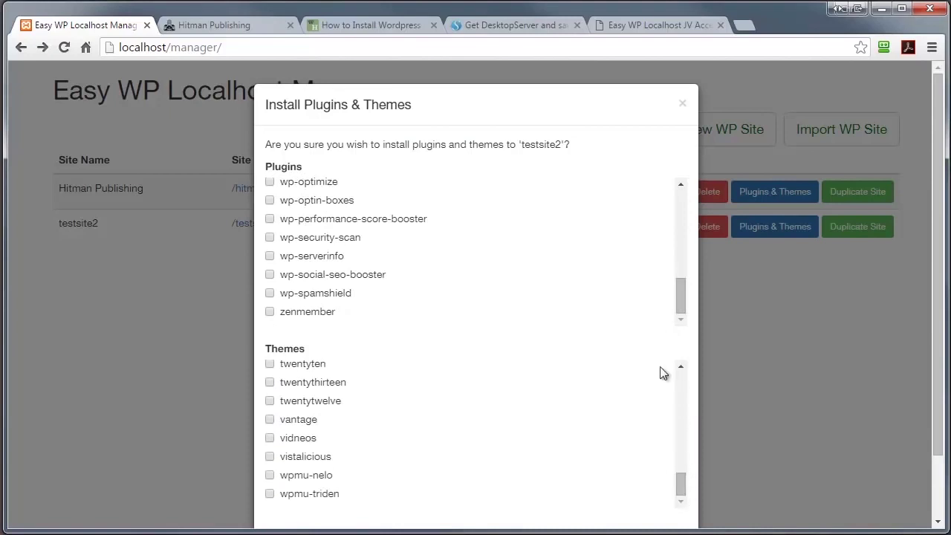
left_click(270, 201)
left_click(269, 256)
left_click(270, 364)
left_click(269, 419)
scroll(939, 297, "down", 1)
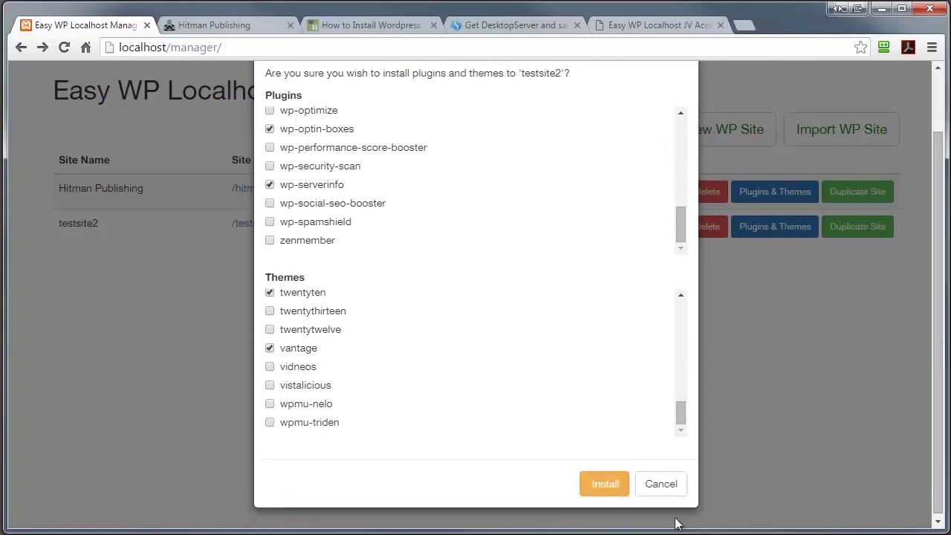
left_click(603, 484)
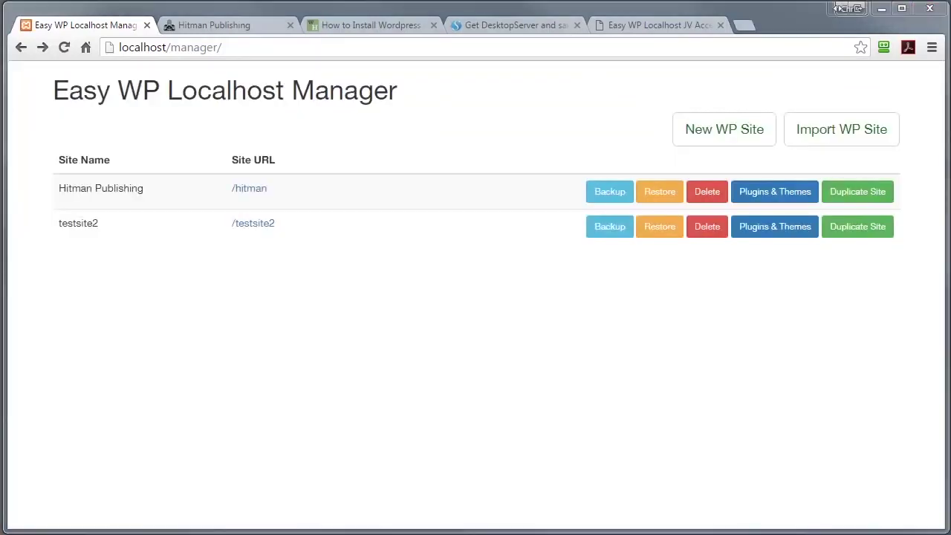
left_click(255, 225)
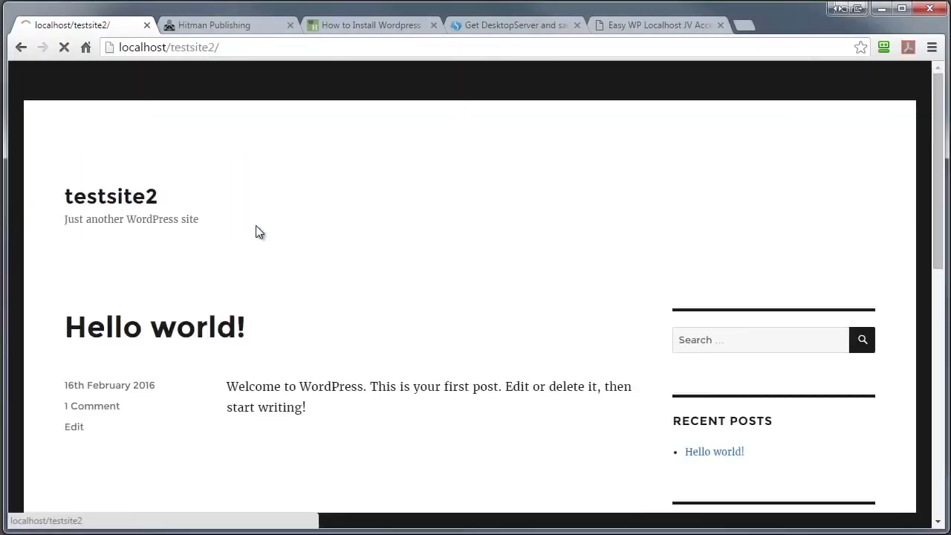
left_click(74, 74)
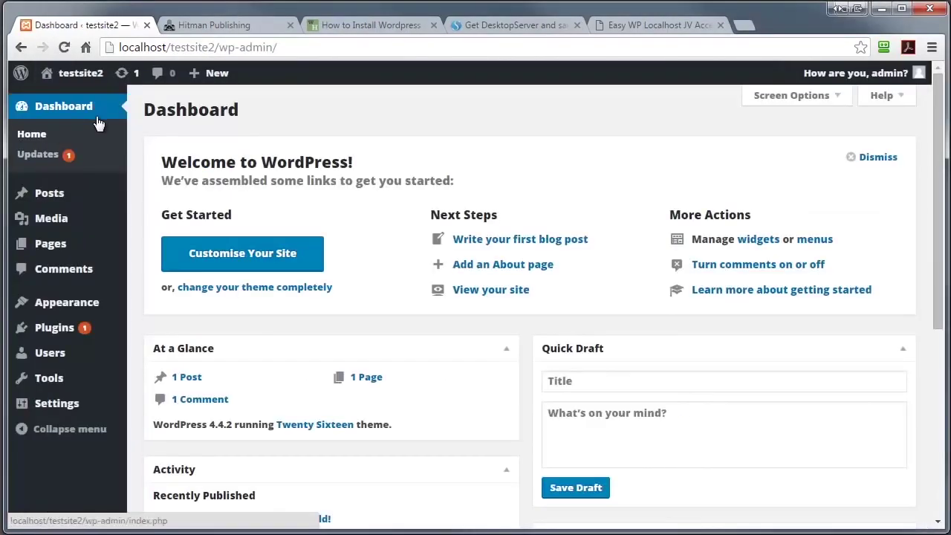
left_click(49, 332)
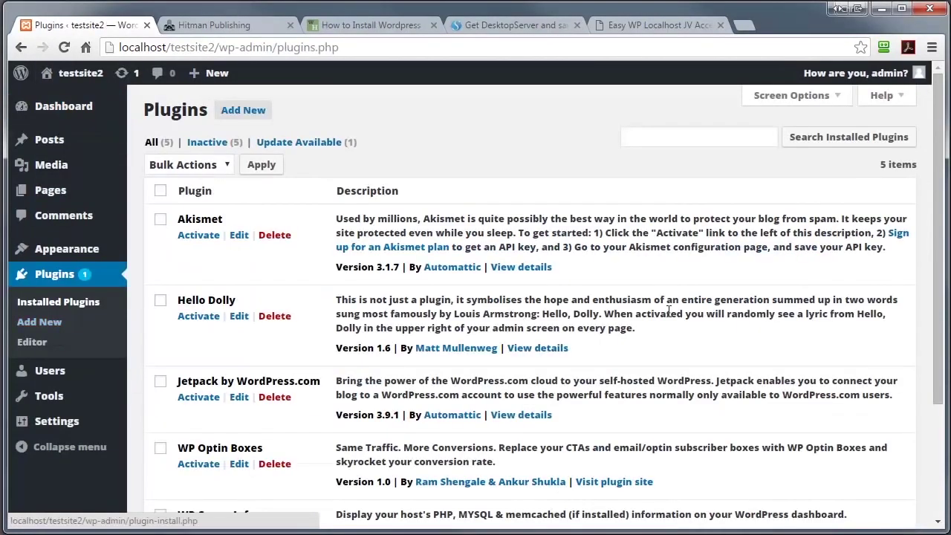
scroll(716, 320, "down", 3)
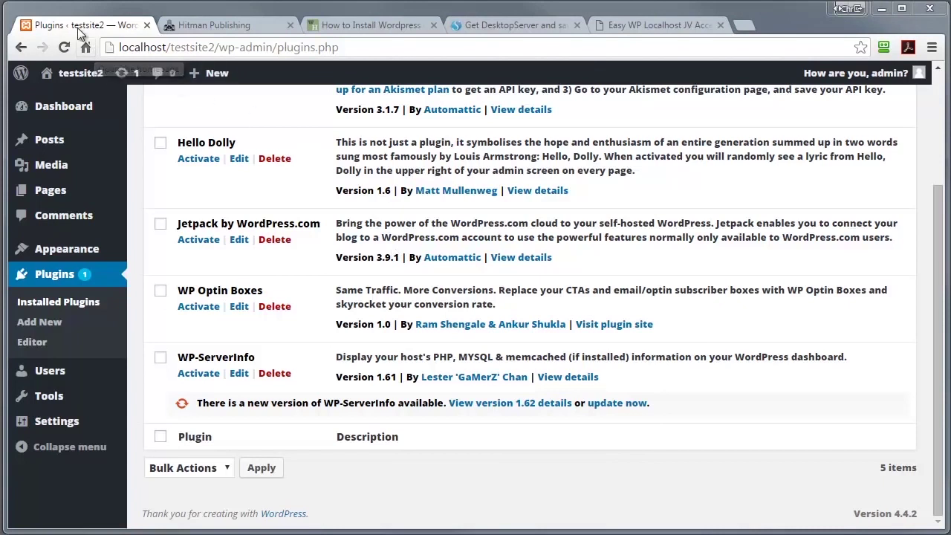
left_click(21, 47)
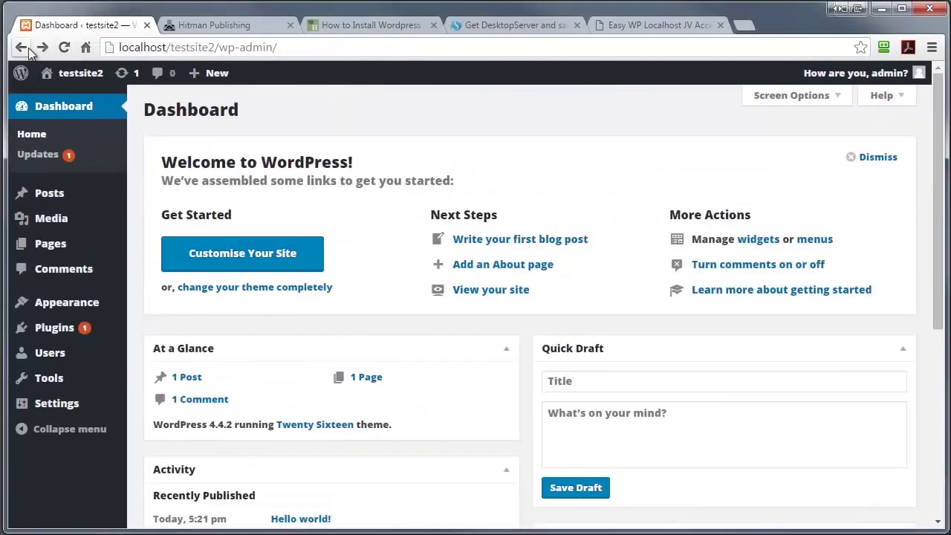
left_click(23, 46)
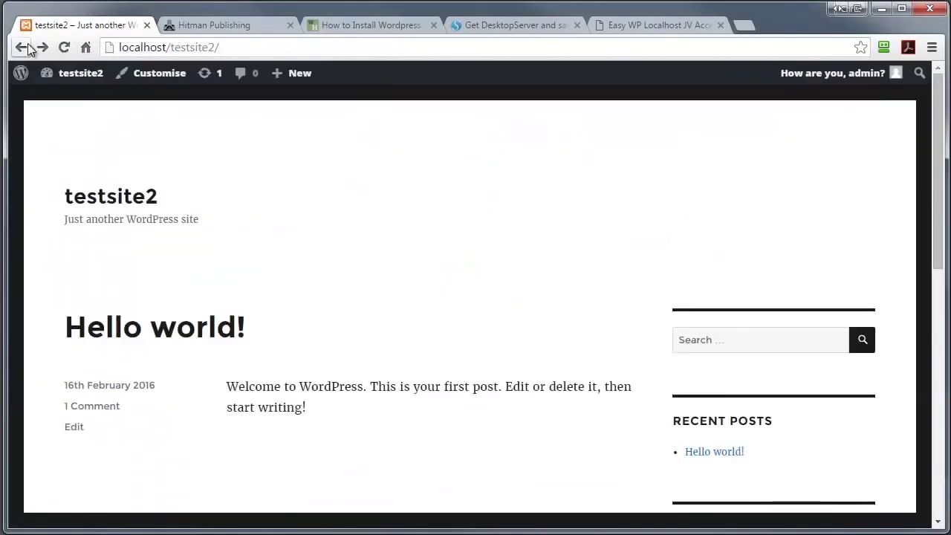
left_click_drag(251, 50, 176, 48)
key("BackSpace")
key("Return")
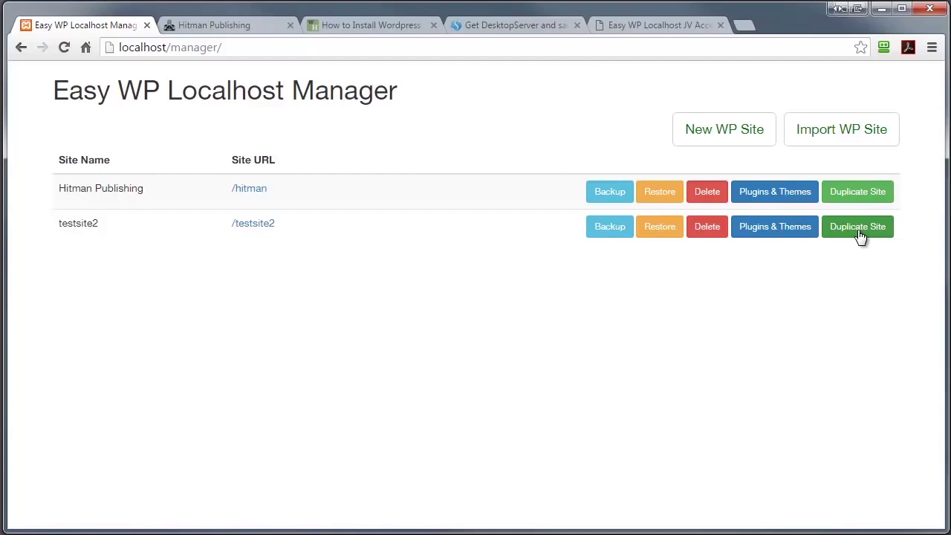
- Duplicate testsite2 into a new site with folder name 'test3'
left_click(858, 231)
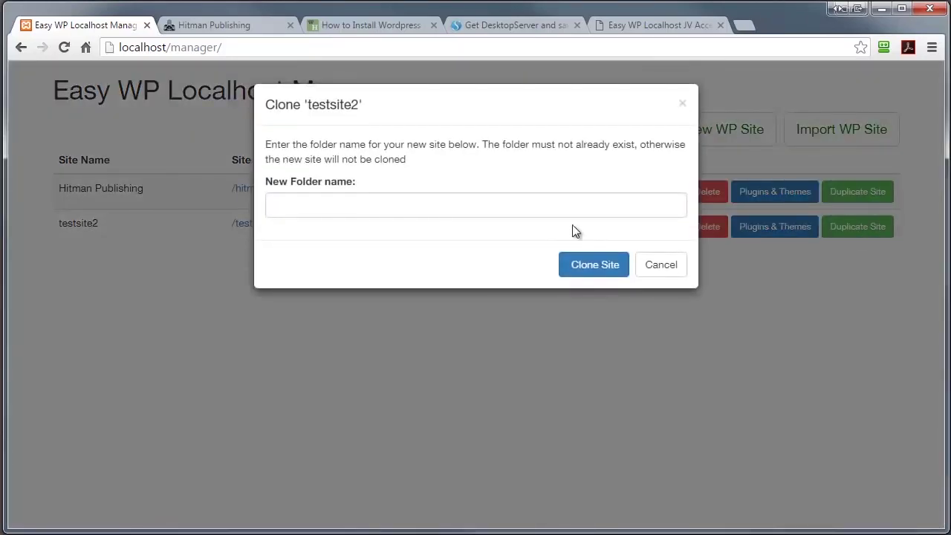
left_click(316, 202)
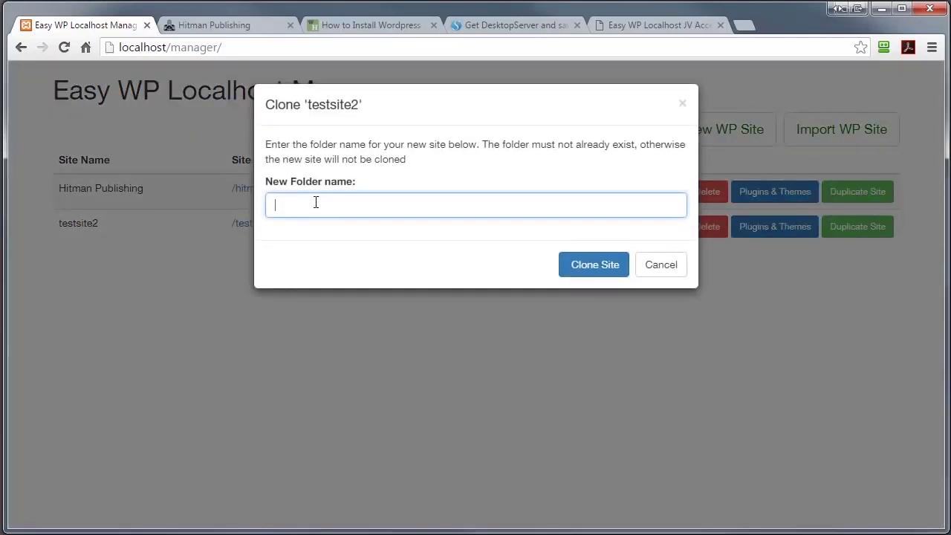
type("test3")
left_click(577, 264)
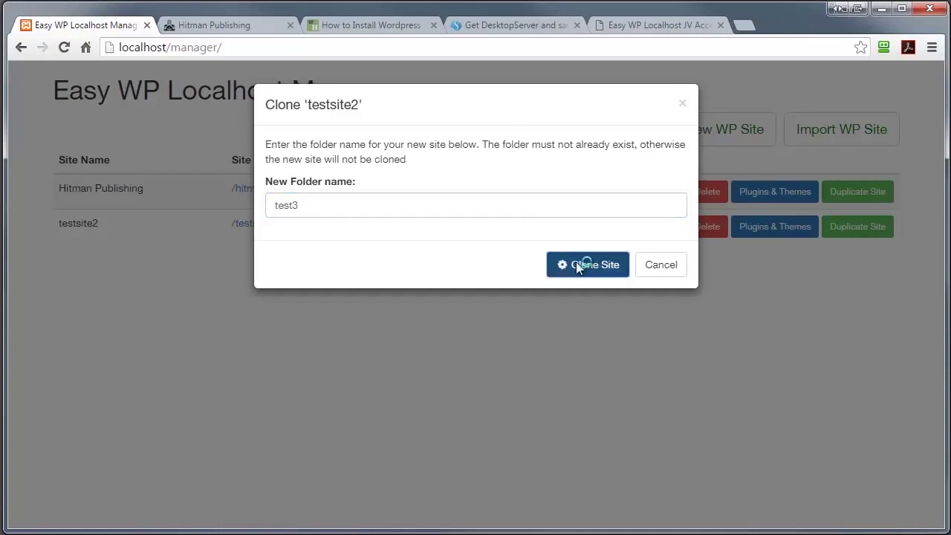